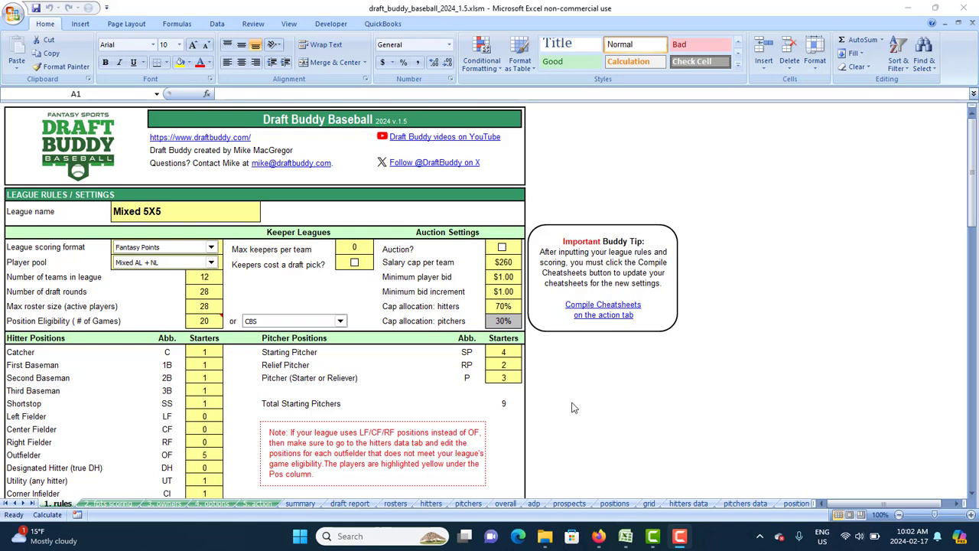
- Switch to the 5. action sheet, where ATC and THE BAT fill the Site A and Site B slots
{"action": "left_click", "coordinate": [255, 505]}
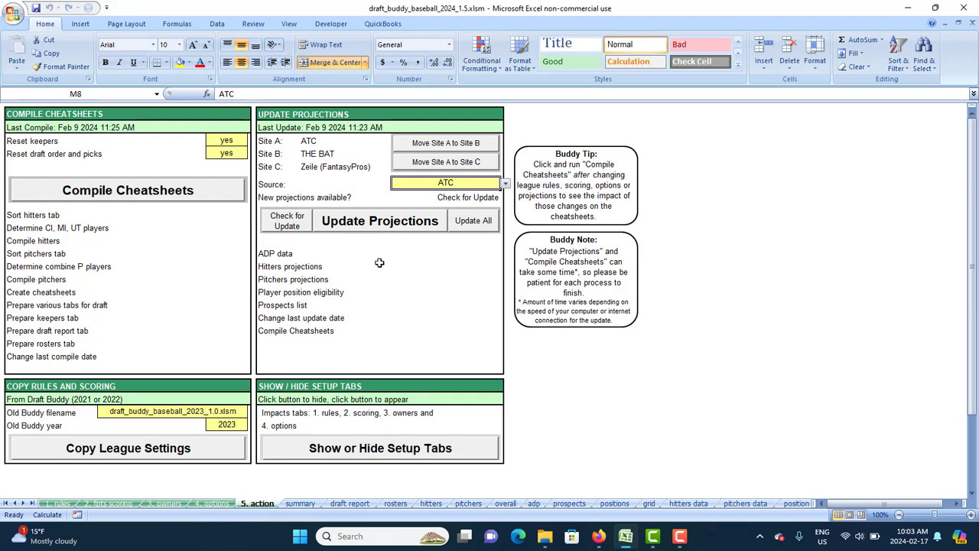
- Open the hitters data sheet by way of the 4. options sheet
{"action": "left_click", "coordinate": [214, 504]}
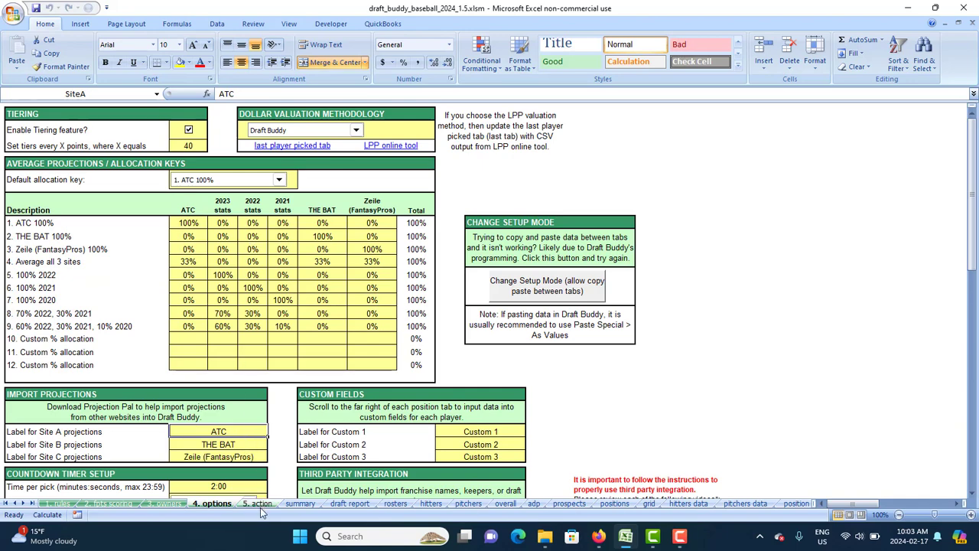
{"action": "left_click", "coordinate": [673, 505]}
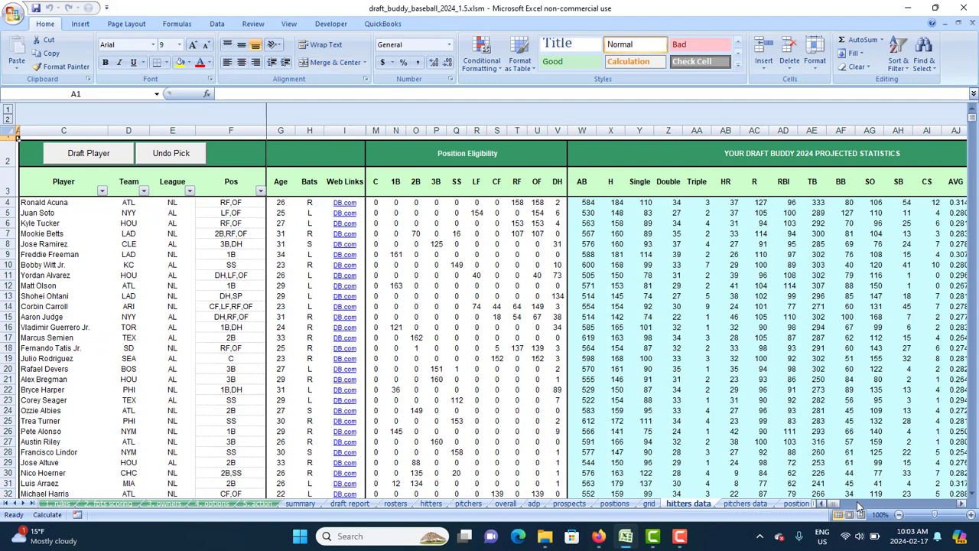
{"action": "left_click_drag", "start_coordinate": [960, 506], "coordinate": [962, 507]}
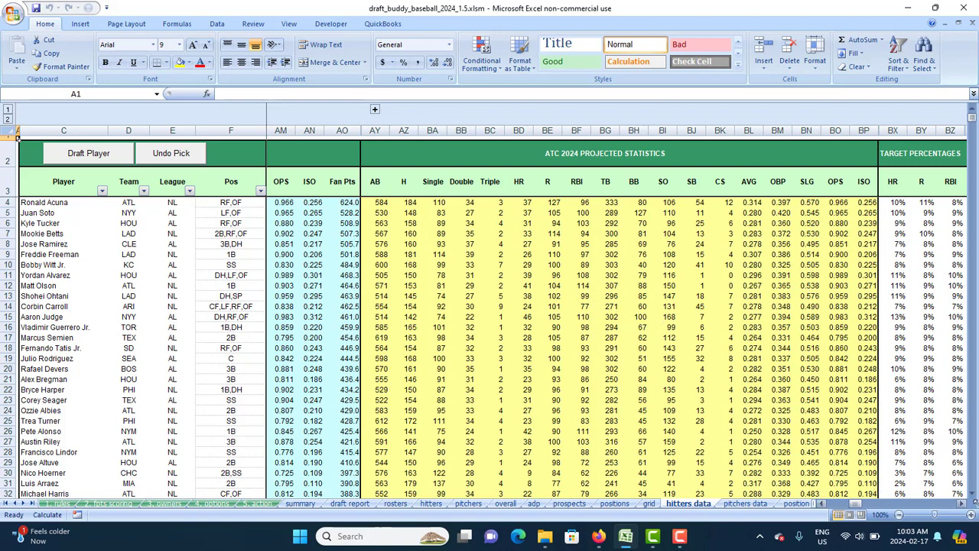
{"action": "left_click_drag", "start_coordinate": [962, 505], "coordinate": [963, 505]}
- Page right through the hitter projection columns to the 2021 full-season stats
{"action": "left_click", "coordinate": [947, 507]}
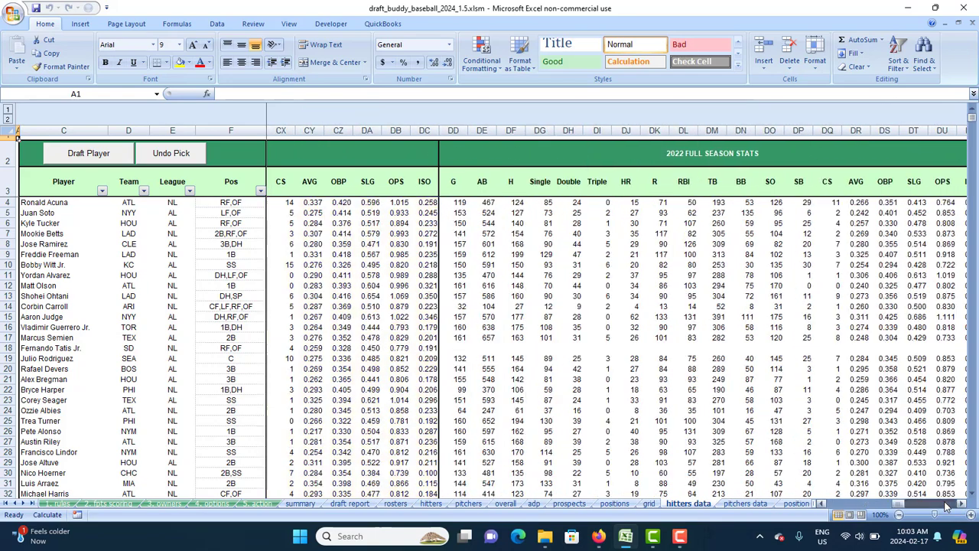
{"action": "left_click", "coordinate": [870, 507]}
{"action": "left_click", "coordinate": [937, 505]}
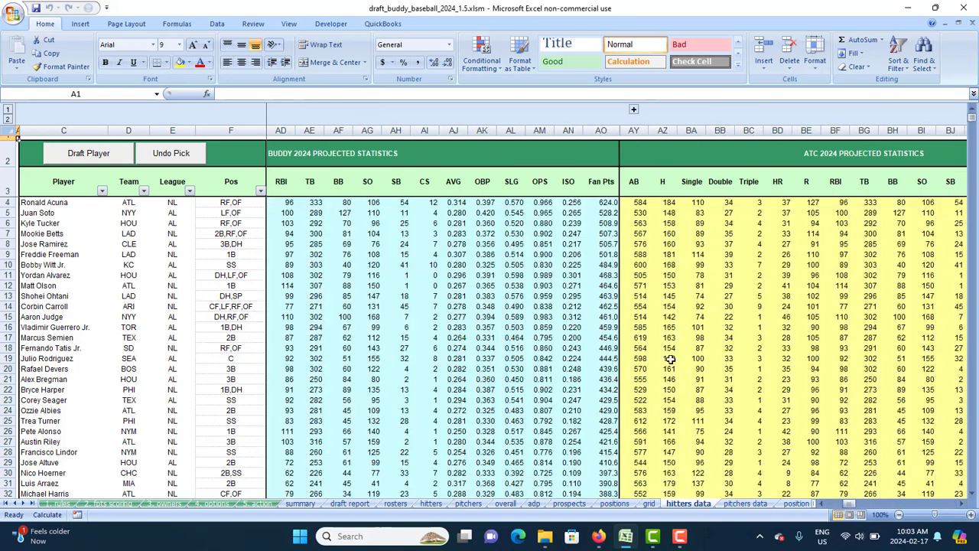
{"action": "left_click", "coordinate": [902, 502]}
{"action": "left_click", "coordinate": [903, 502]}
{"action": "left_click", "coordinate": [906, 503]}
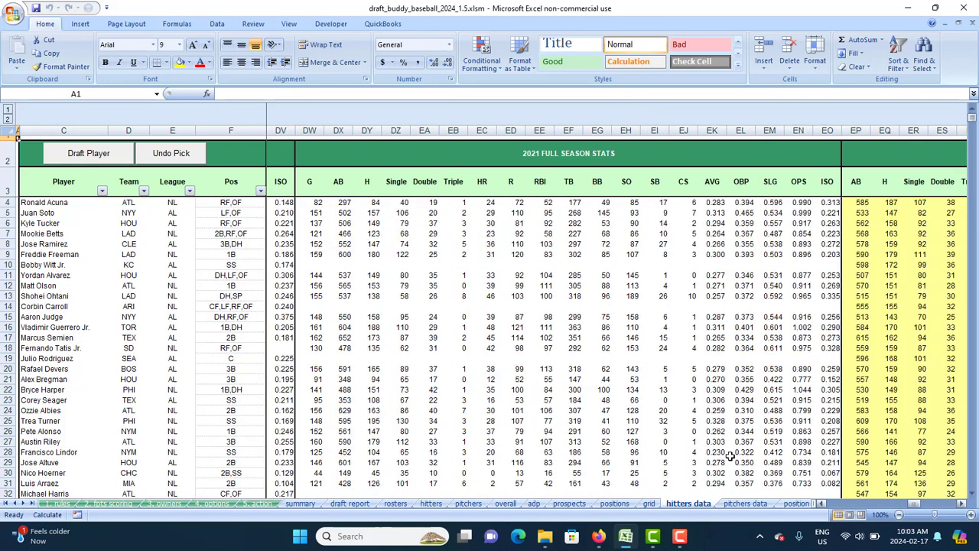
{"action": "left_click", "coordinate": [961, 504]}
{"action": "left_click", "coordinate": [961, 505]}
{"action": "left_click_drag", "start_coordinate": [961, 504], "coordinate": [961, 505]}
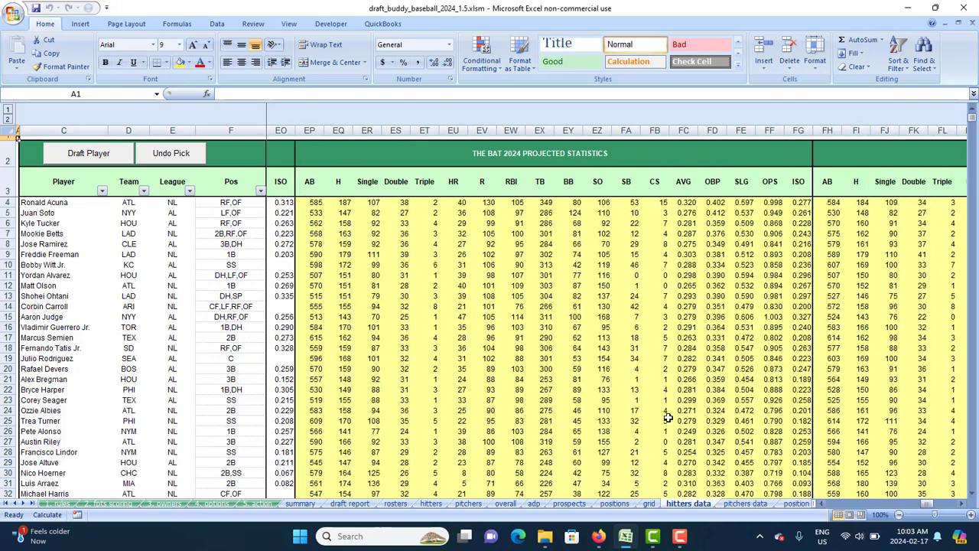
{"action": "left_click", "coordinate": [961, 505]}
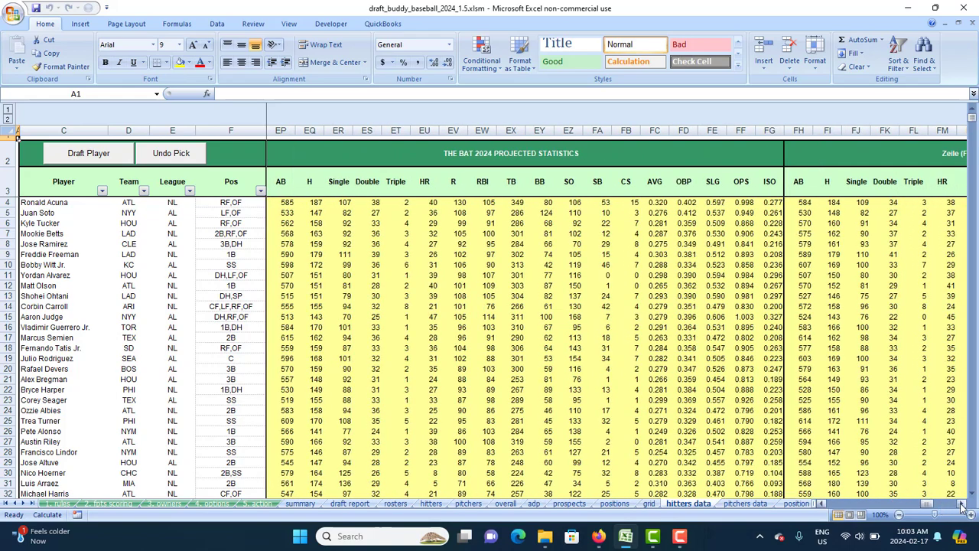
{"action": "left_click_drag", "start_coordinate": [961, 504], "coordinate": [961, 505]}
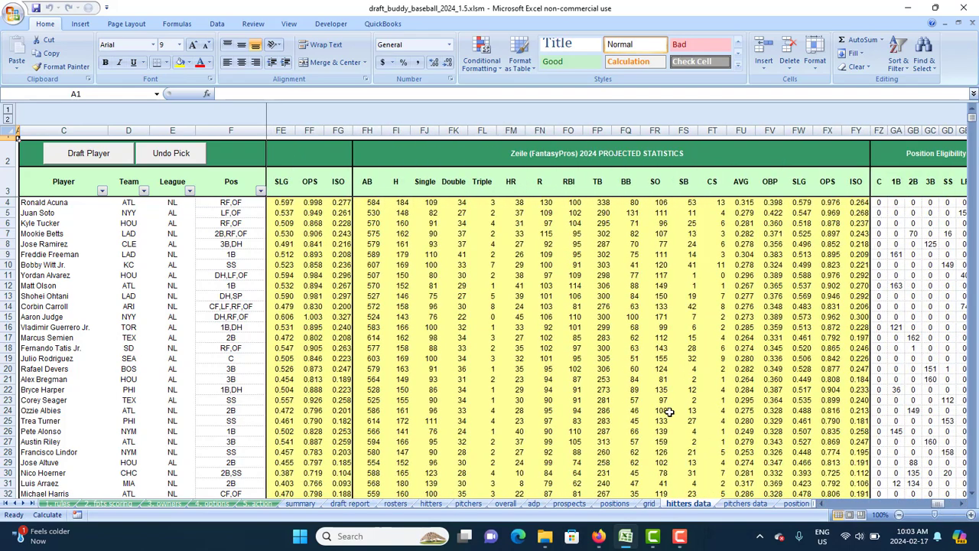
- Review the Import Projections labels on 4. options, then return to the 5. action sheet
{"action": "left_click", "coordinate": [211, 506]}
{"action": "scroll", "coordinate": [151, 408], "scroll_direction": "down", "scroll_amount": 4}
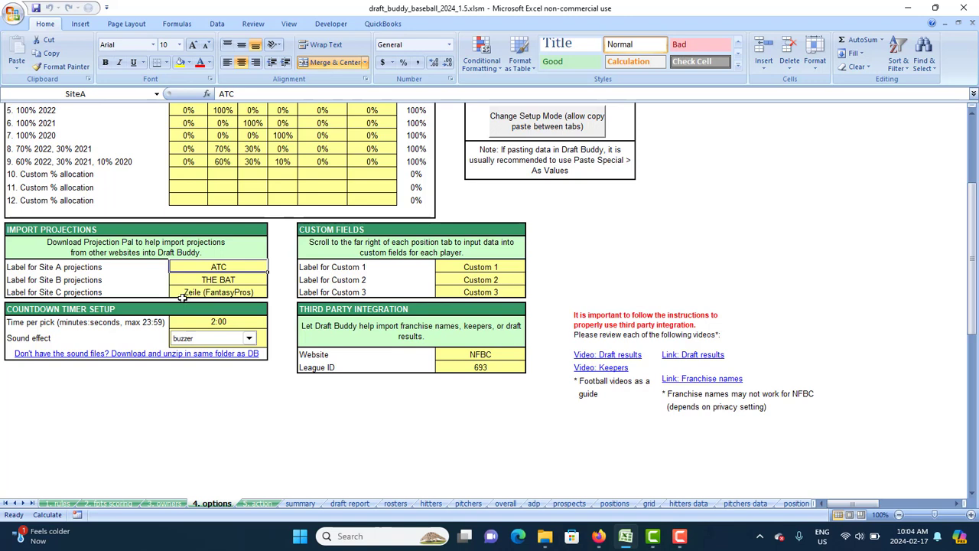
{"action": "scroll", "coordinate": [237, 423], "scroll_direction": "up", "scroll_amount": 3}
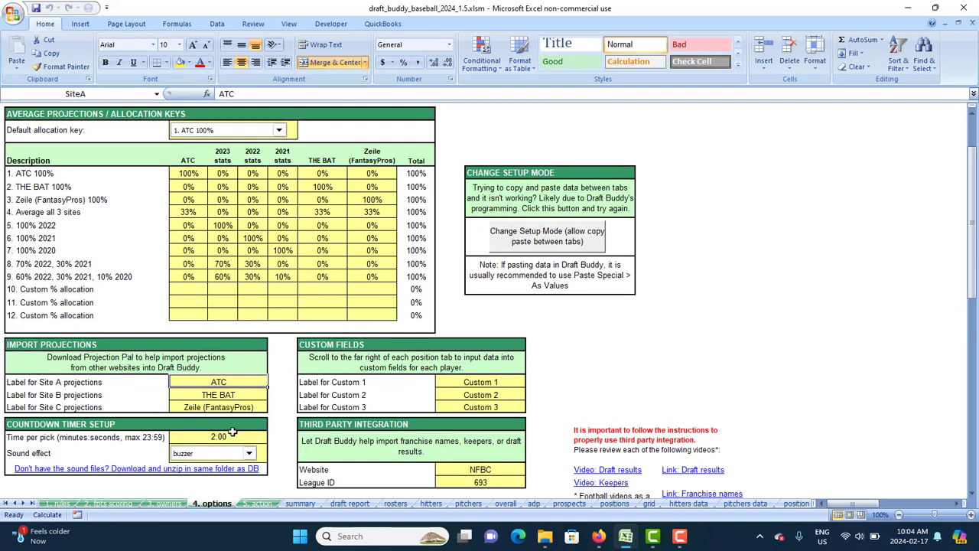
{"action": "left_click", "coordinate": [258, 503]}
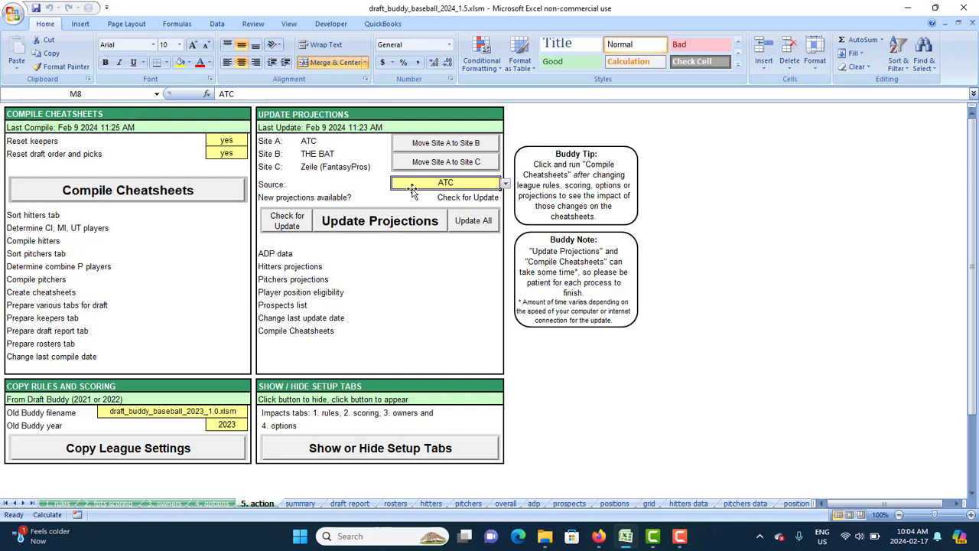
- Load the latest Zeile (FantasyPros) projections into Site A without compiling cheatsheets
{"action": "left_click", "coordinate": [505, 184]}
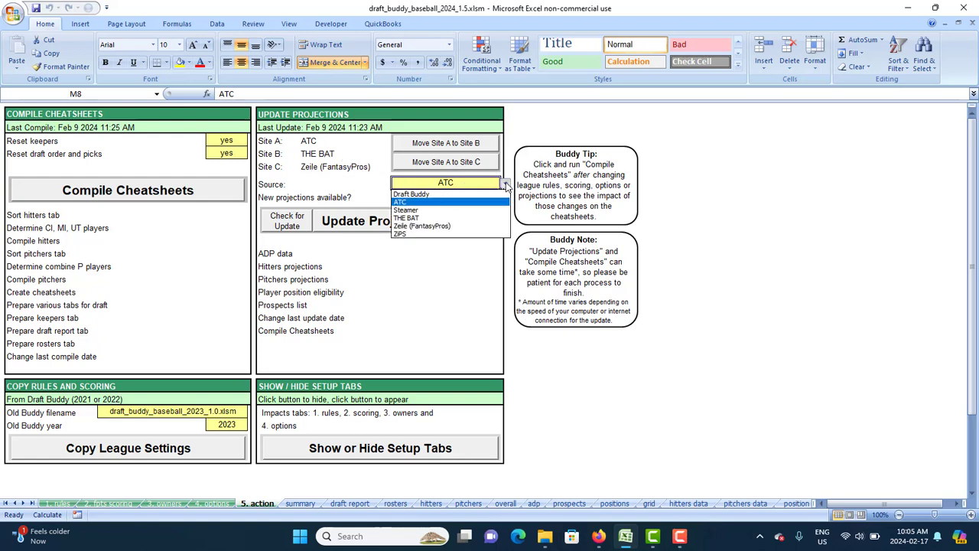
{"action": "left_click", "coordinate": [467, 225]}
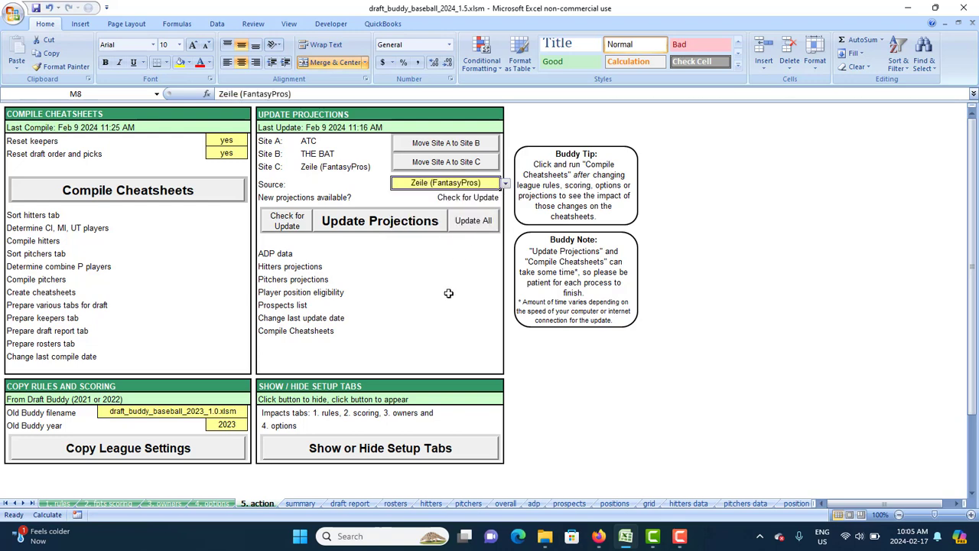
{"action": "left_click", "coordinate": [283, 220]}
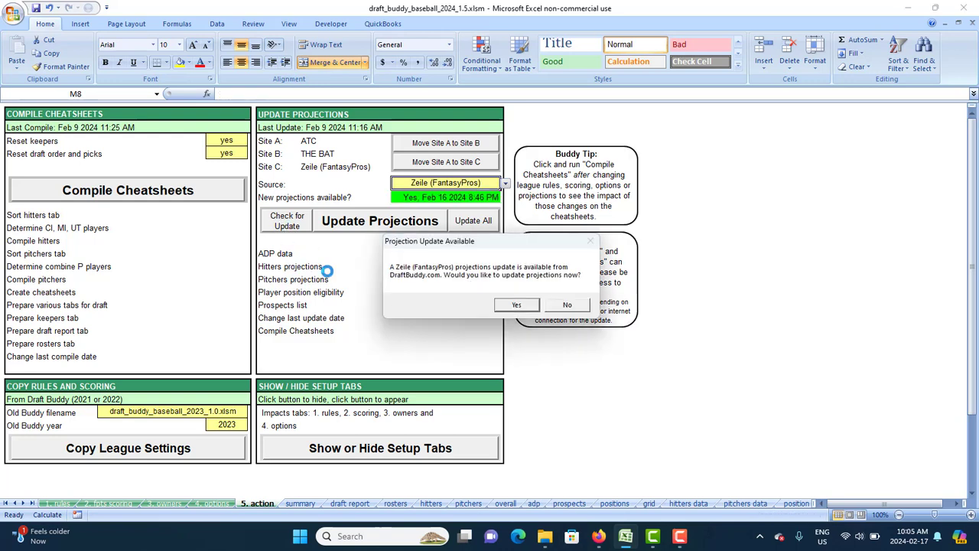
{"action": "left_click", "coordinate": [518, 305]}
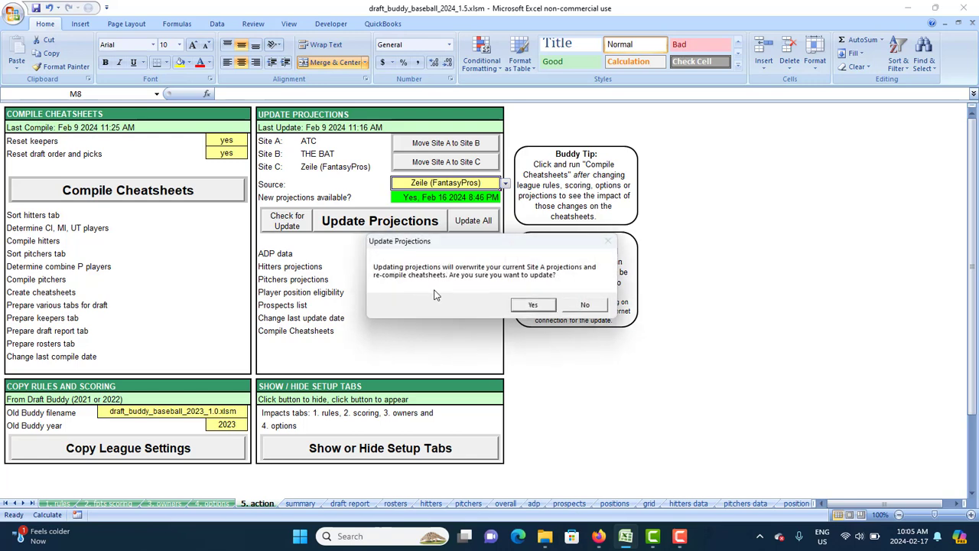
{"action": "left_click", "coordinate": [532, 306]}
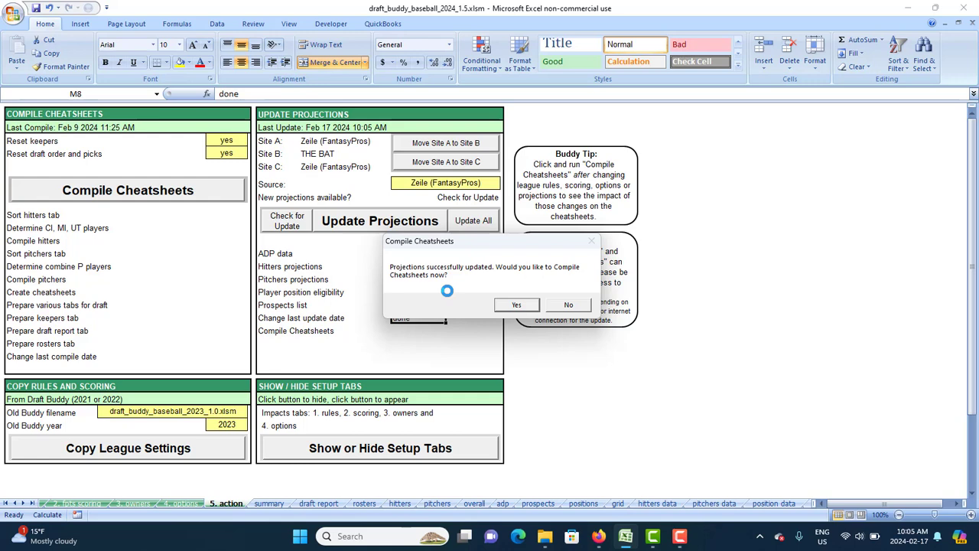
{"action": "left_click", "coordinate": [572, 306]}
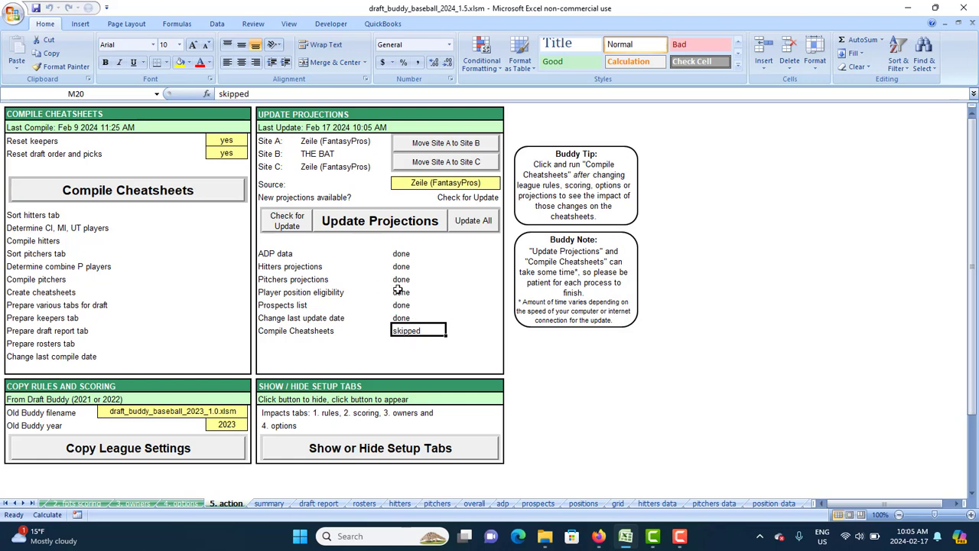
- Scroll hitters data to the Zeile 2024 columns and select row 16's SB and CS cells
{"action": "left_click", "coordinate": [671, 504]}
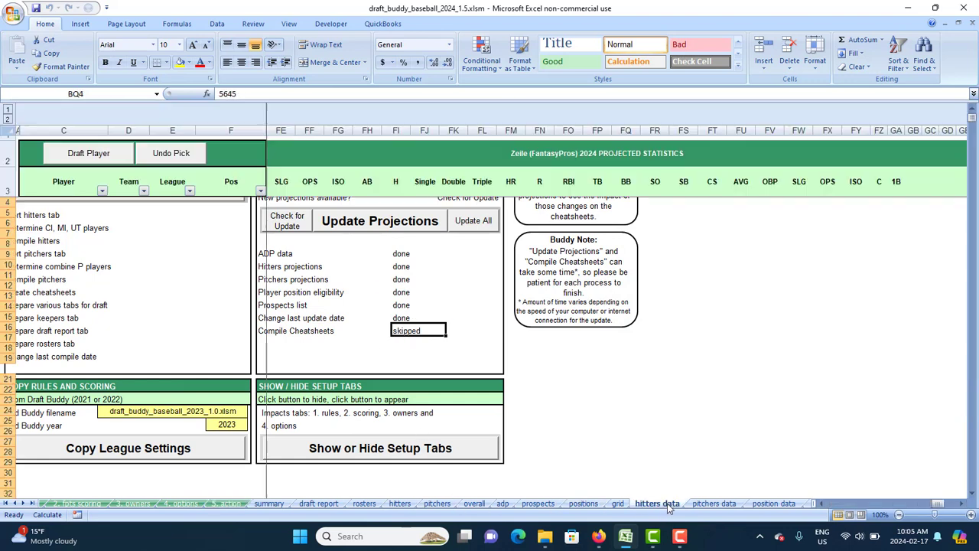
{"action": "left_click_drag", "start_coordinate": [838, 507], "coordinate": [839, 507]}
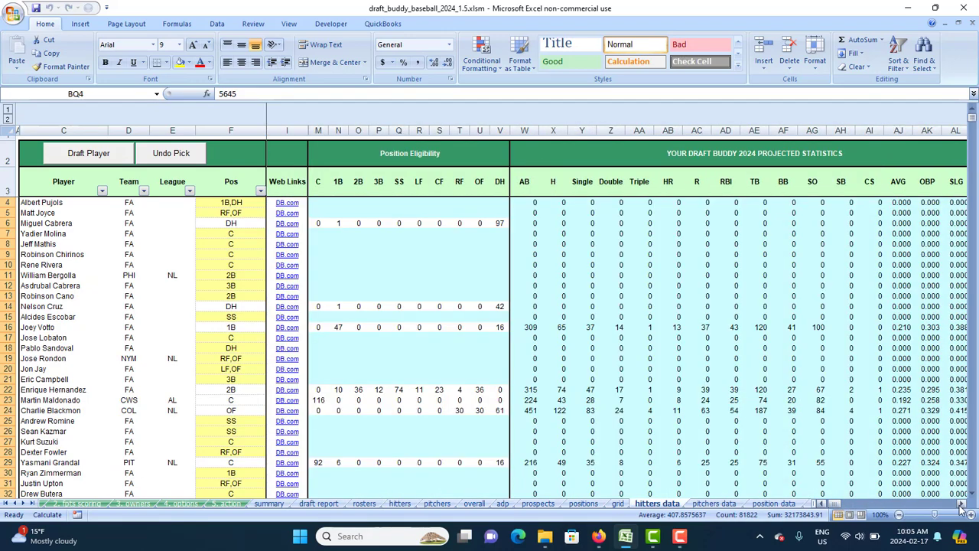
{"action": "left_click_drag", "start_coordinate": [962, 508], "coordinate": [962, 507]}
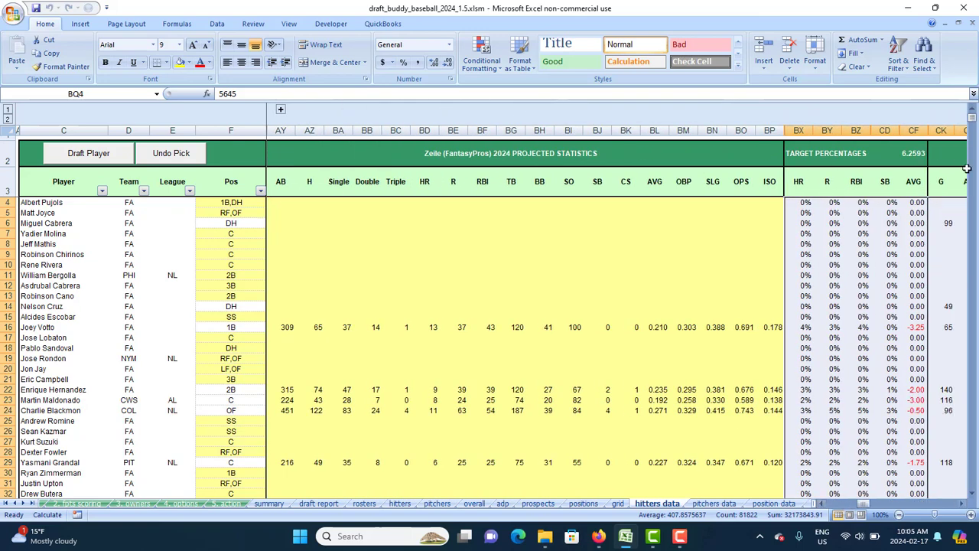
{"action": "left_click_drag", "start_coordinate": [597, 326], "coordinate": [626, 326]}
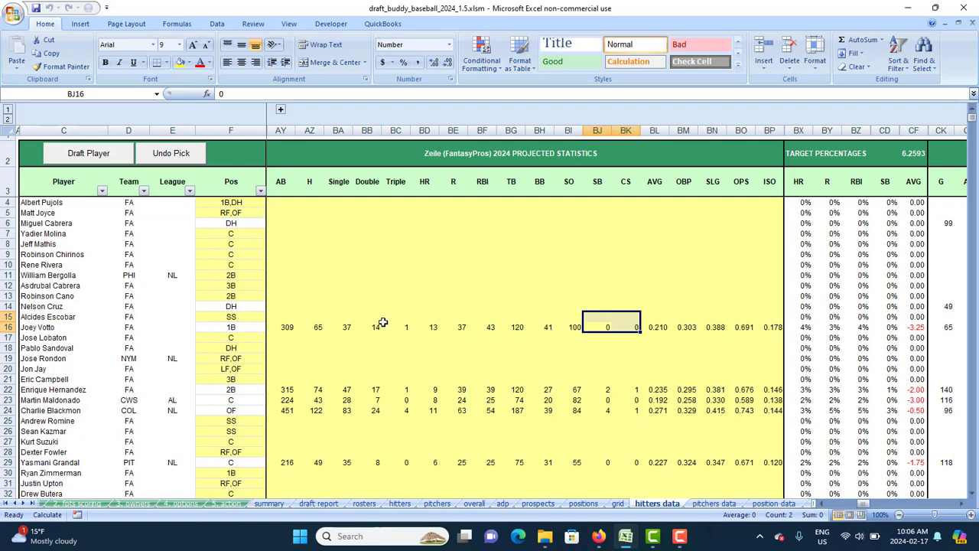
{"action": "scroll", "coordinate": [343, 334], "scroll_direction": "down", "scroll_amount": 8}
{"action": "scroll", "coordinate": [339, 339], "scroll_direction": "up", "scroll_amount": 8}
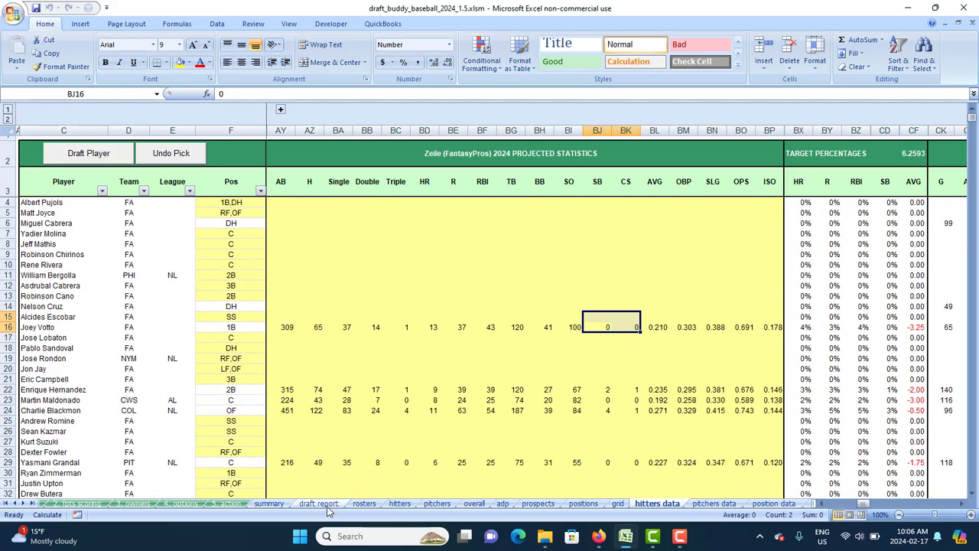
- Move the Site A Zeile projections into Site C and select the Source cell
{"action": "left_click", "coordinate": [230, 504]}
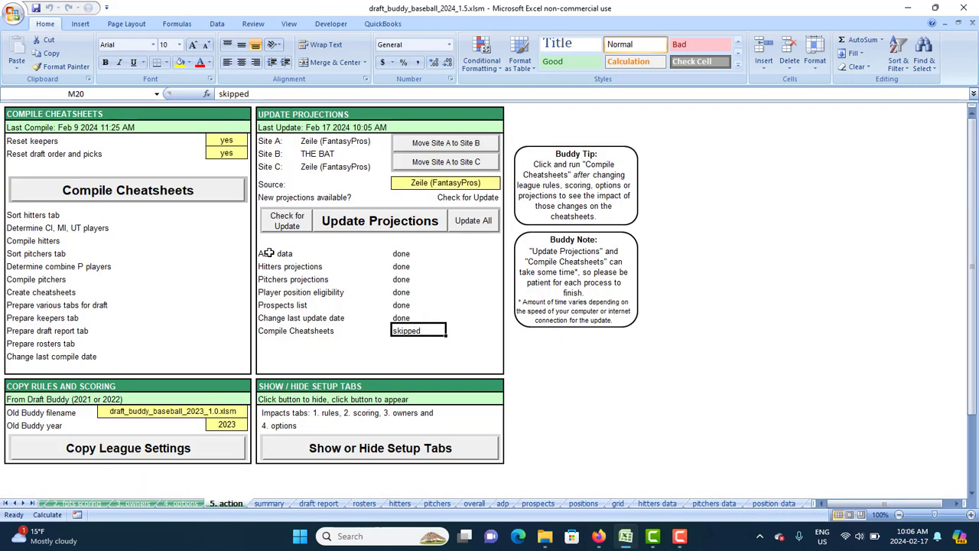
{"action": "left_click", "coordinate": [433, 168]}
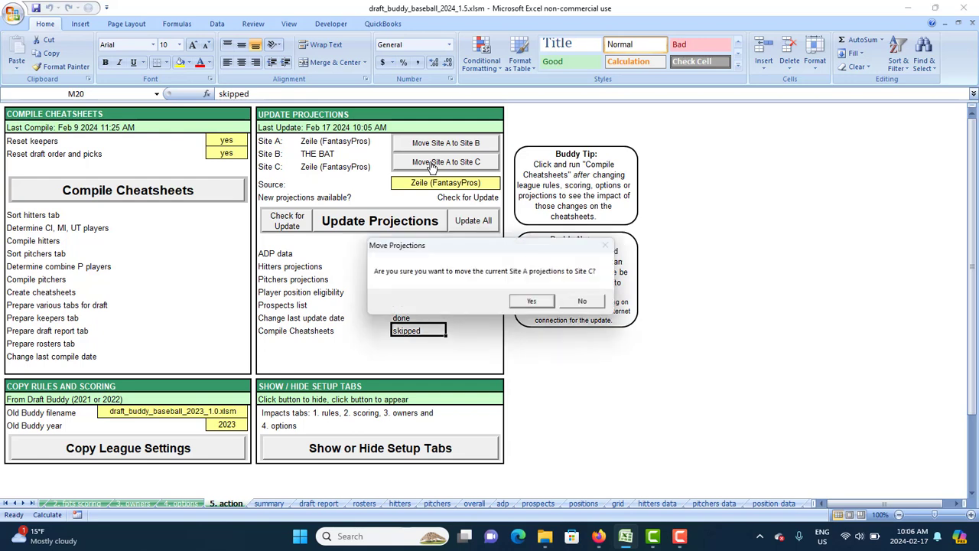
{"action": "left_click", "coordinate": [535, 302]}
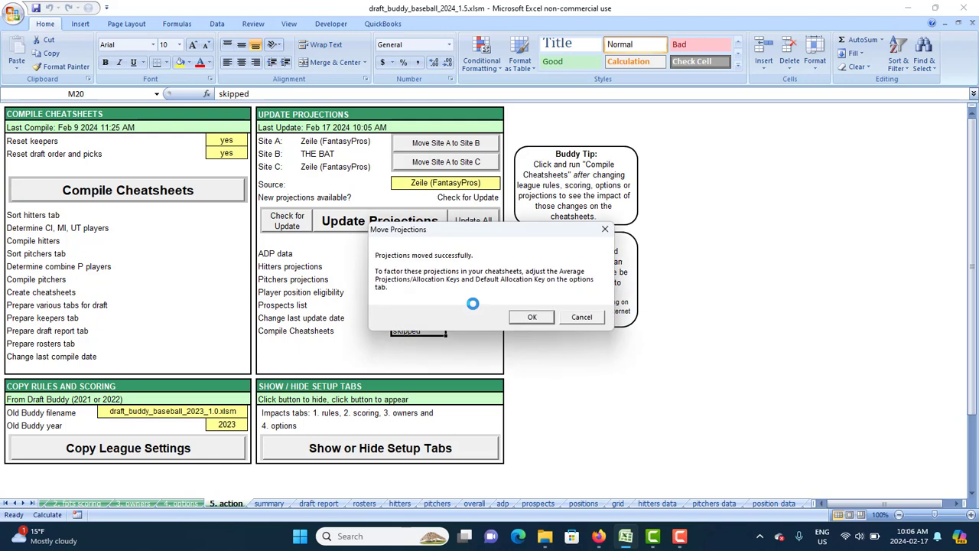
{"action": "left_click", "coordinate": [532, 317]}
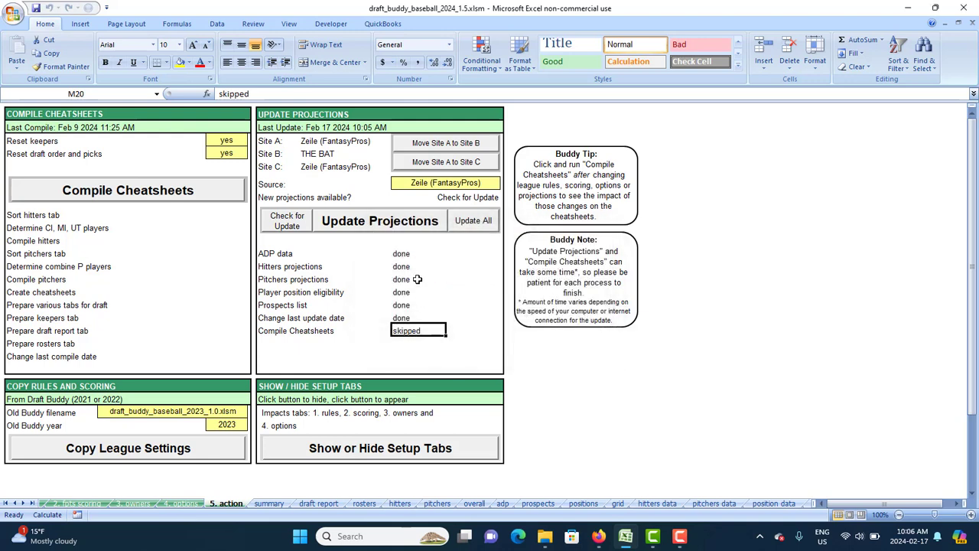
{"action": "left_click", "coordinate": [472, 183]}
- Set the Source to THE BAT and download its projections into Site A
{"action": "left_click", "coordinate": [504, 184]}
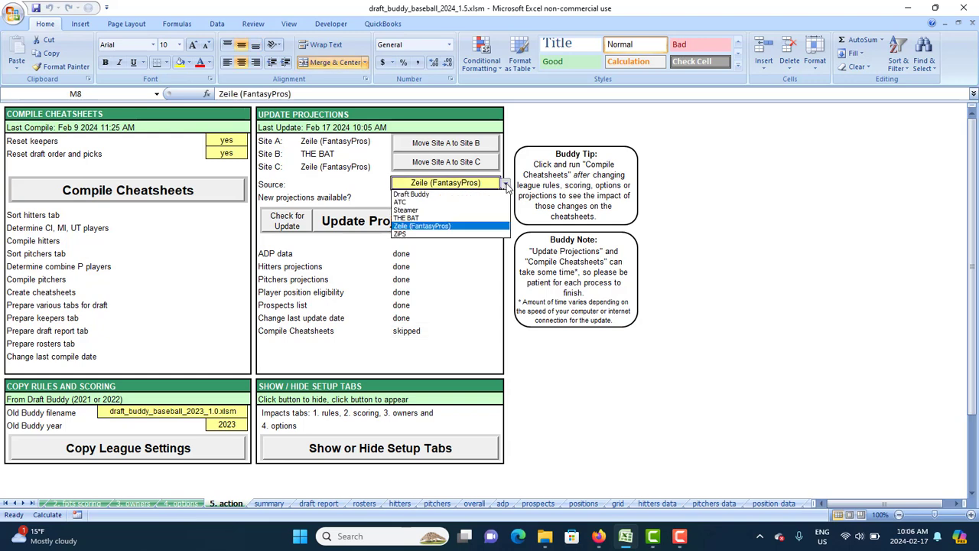
{"action": "left_click", "coordinate": [457, 219]}
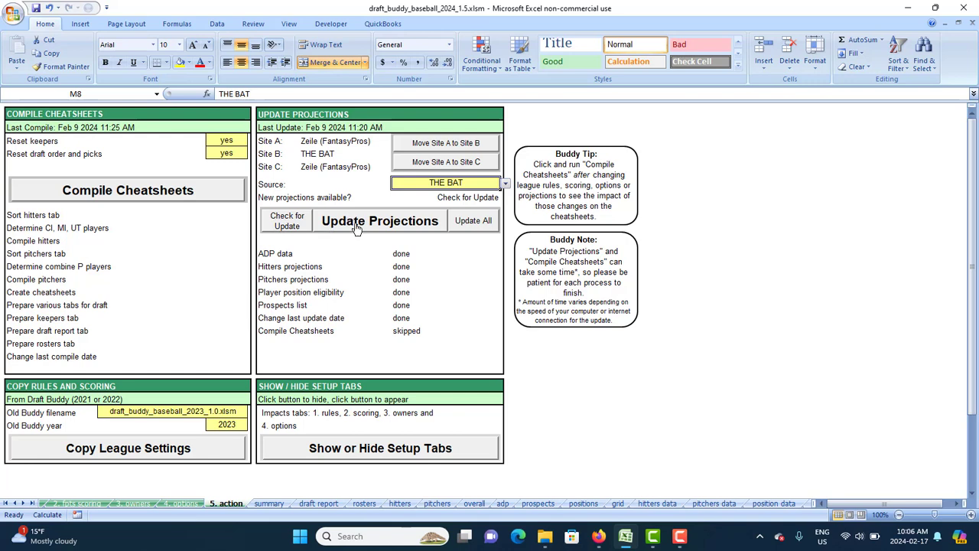
{"action": "left_click", "coordinate": [287, 219]}
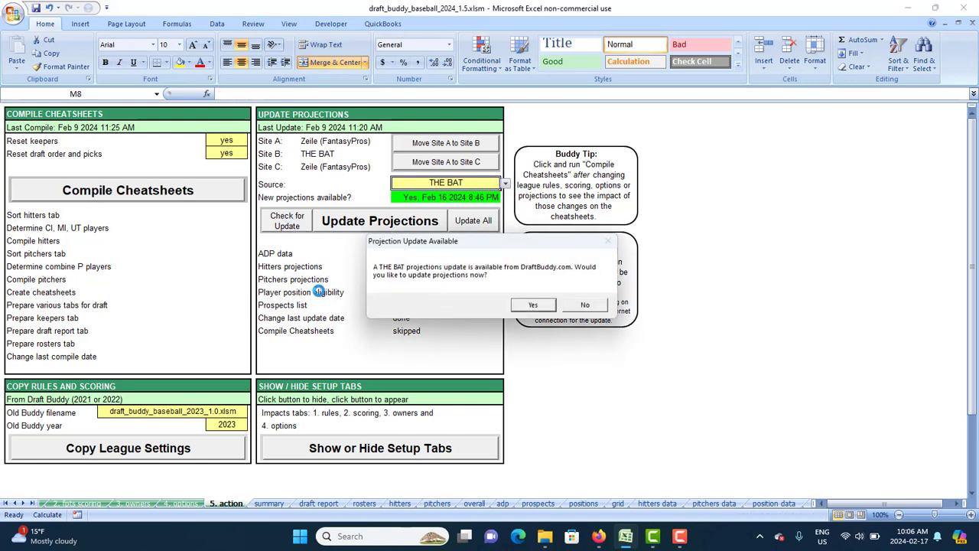
{"action": "left_click", "coordinate": [533, 304]}
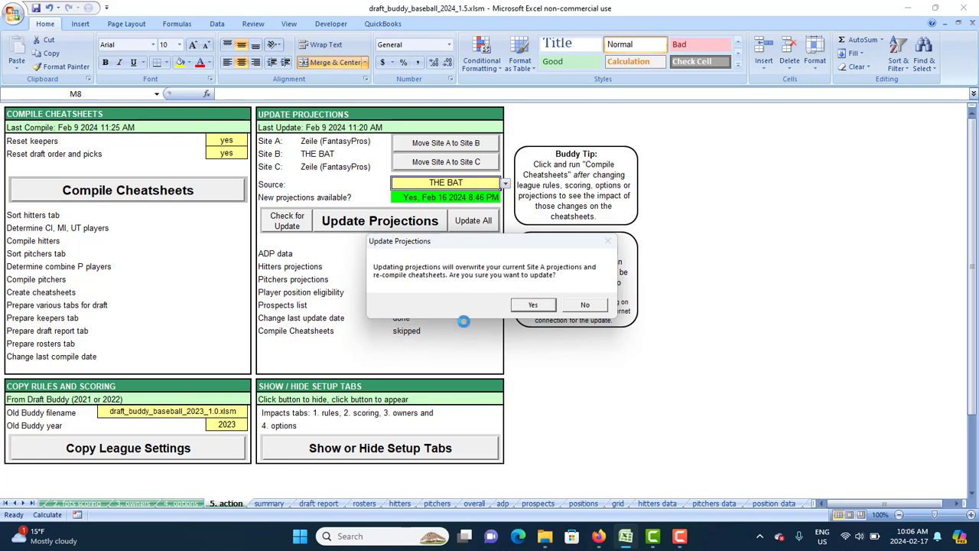
{"action": "left_click", "coordinate": [533, 304]}
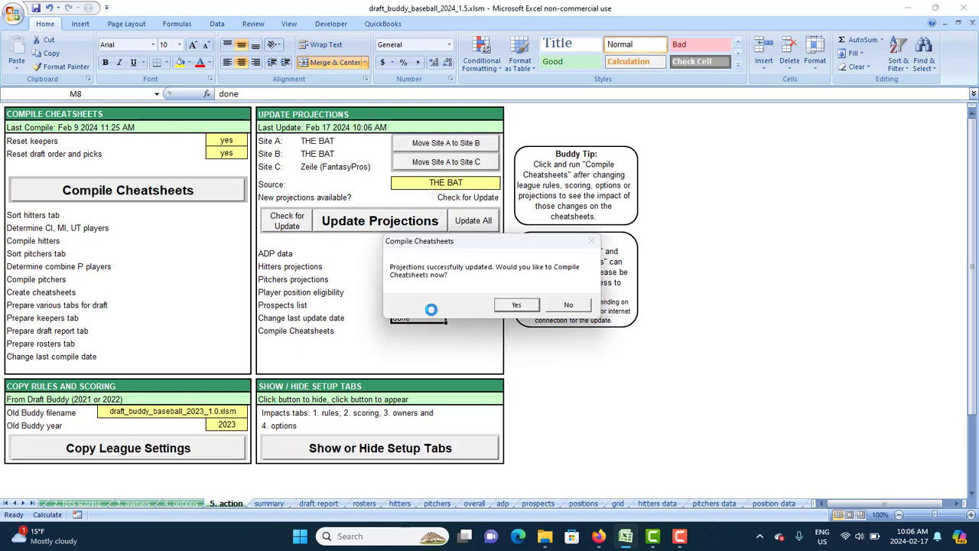
- Compile the cheatsheets from the new THE BAT projections
{"action": "left_click", "coordinate": [515, 305]}
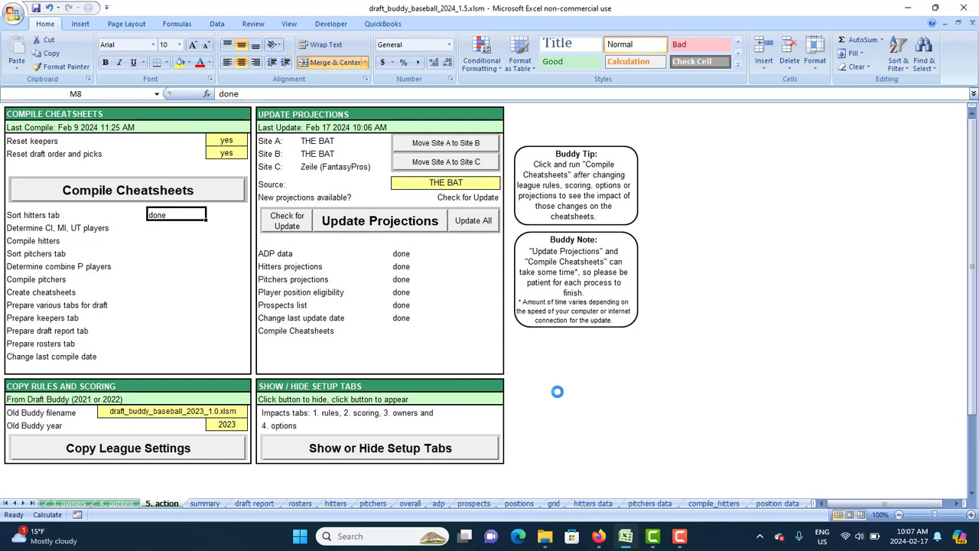
{"action": "left_click", "coordinate": [679, 539]}
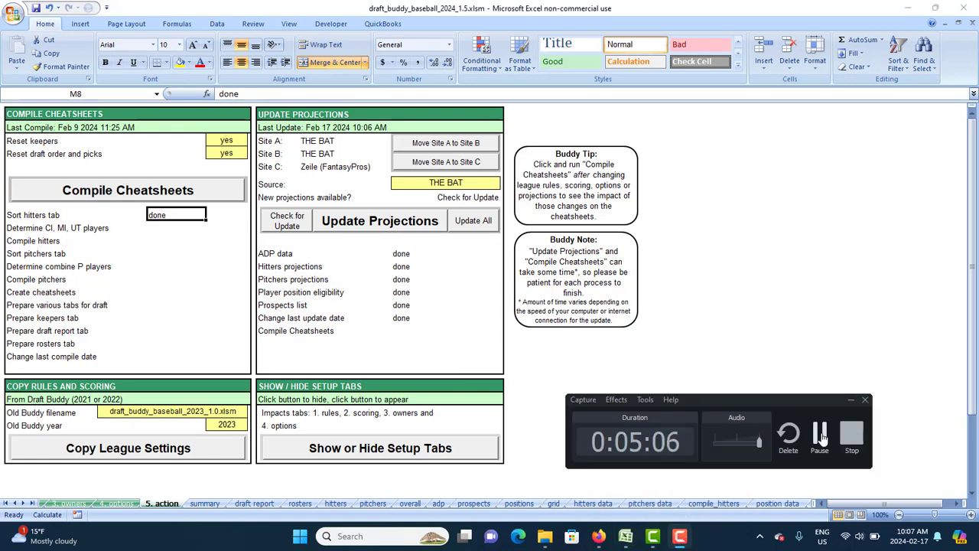
{"action": "left_click", "coordinate": [821, 435]}
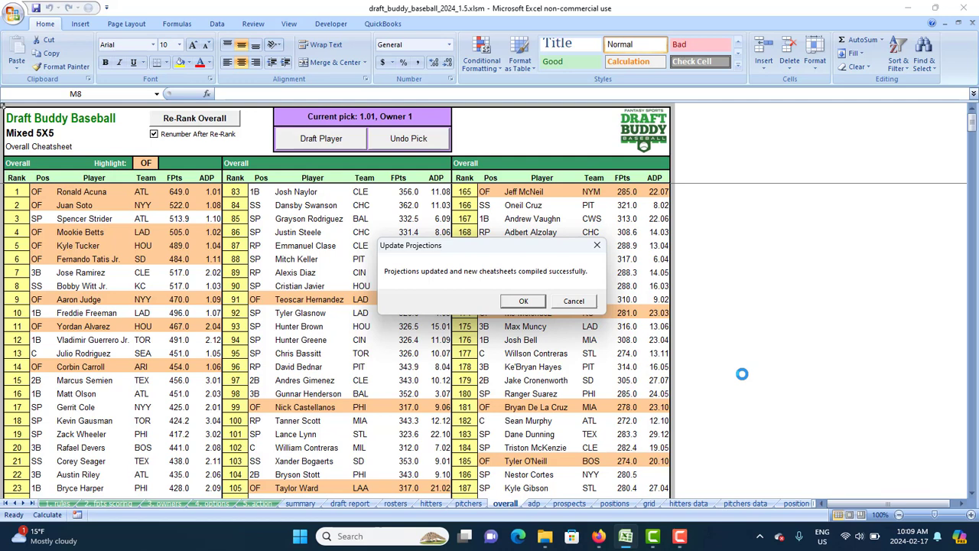
- Scroll through the hitters data sheet's news, 2023 stats and 2024 projection columns
{"action": "left_click", "coordinate": [523, 302]}
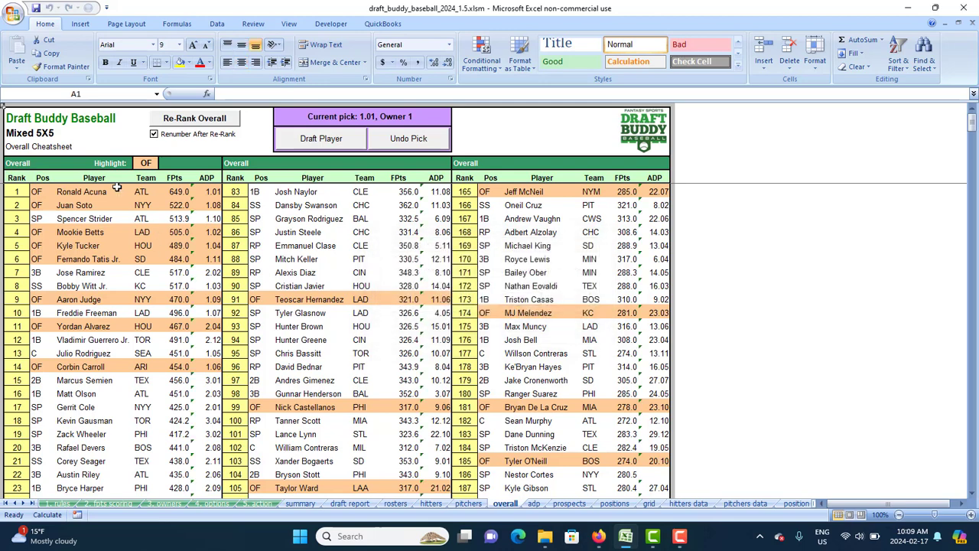
{"action": "left_click", "coordinate": [688, 503]}
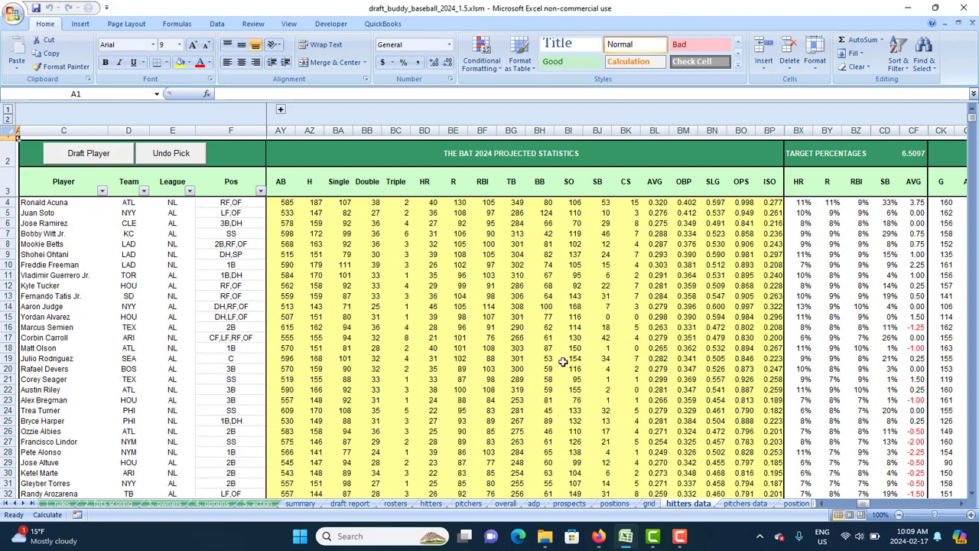
{"action": "left_click_drag", "start_coordinate": [867, 507], "coordinate": [960, 508]}
{"action": "left_click", "coordinate": [960, 505]}
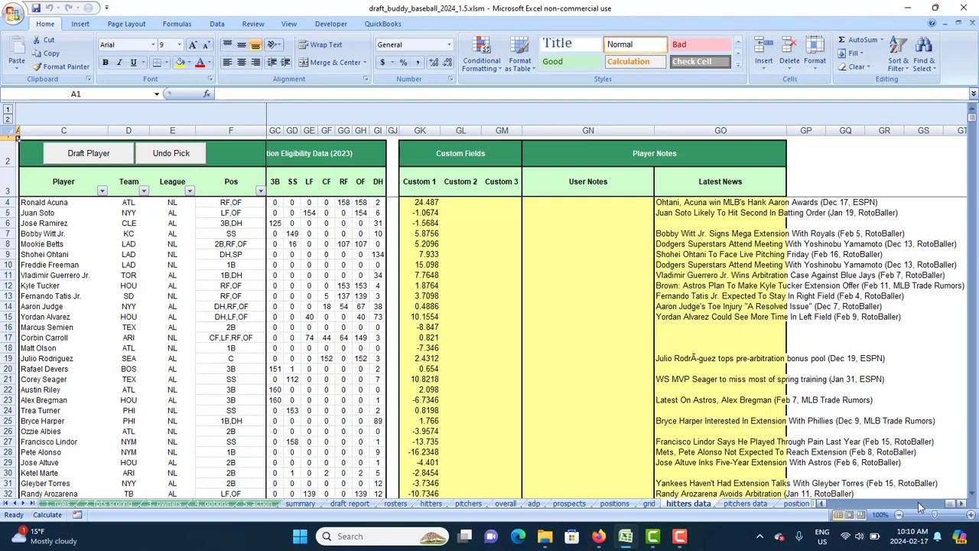
{"action": "left_click_drag", "start_coordinate": [949, 503], "coordinate": [495, 487]}
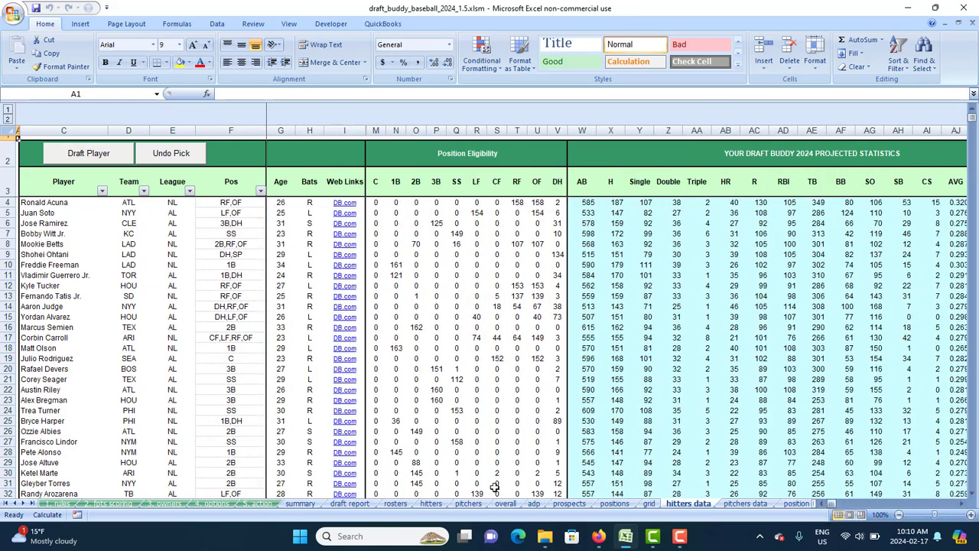
- Move THE BAT projections from Site A into Site B on the 5. action sheet
{"action": "left_click", "coordinate": [256, 504]}
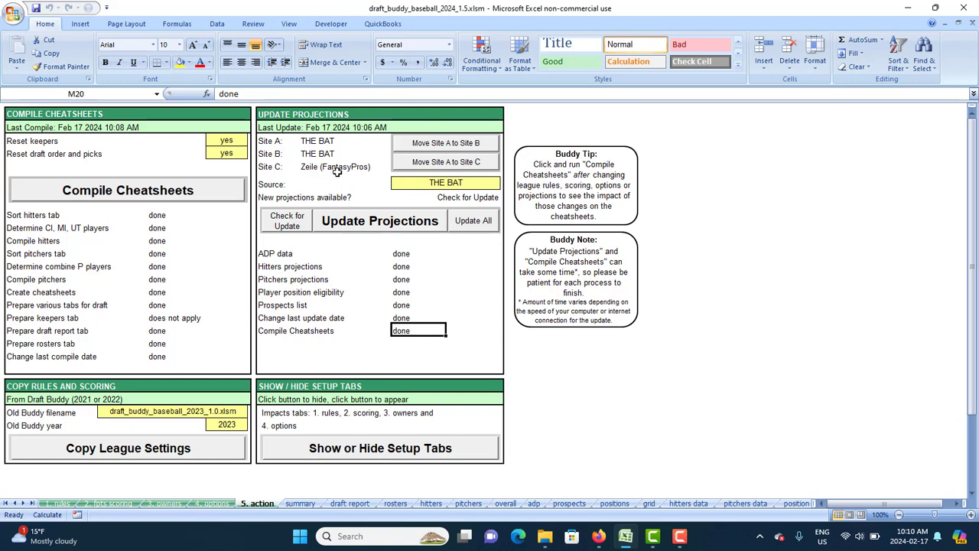
{"action": "left_click", "coordinate": [455, 145]}
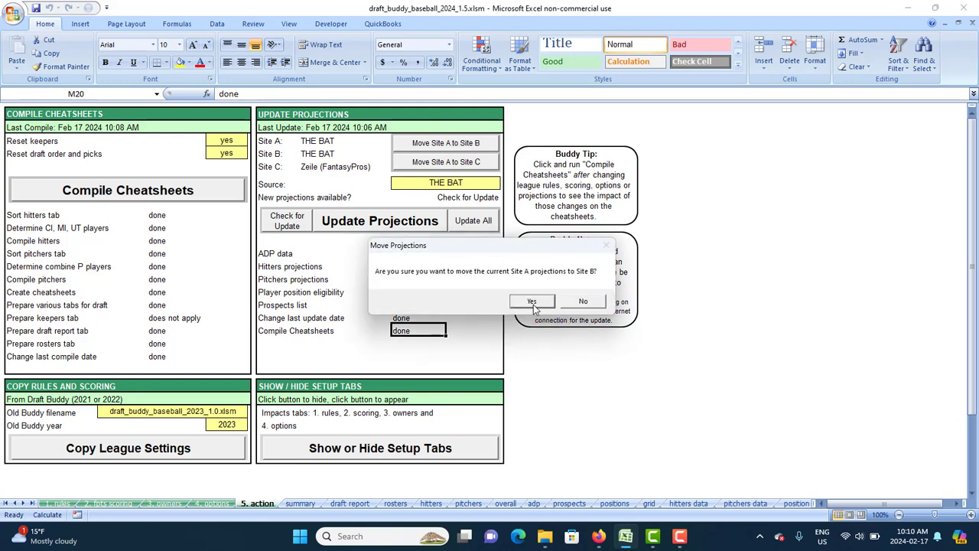
{"action": "left_click", "coordinate": [532, 302]}
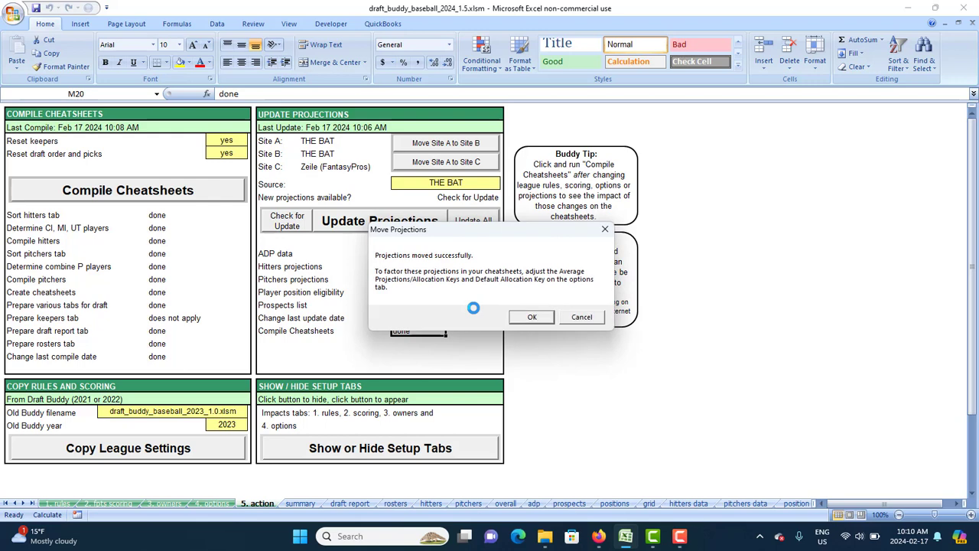
- Switch Site A's projection source to ATC and download the available ATC update
{"action": "left_click", "coordinate": [531, 317]}
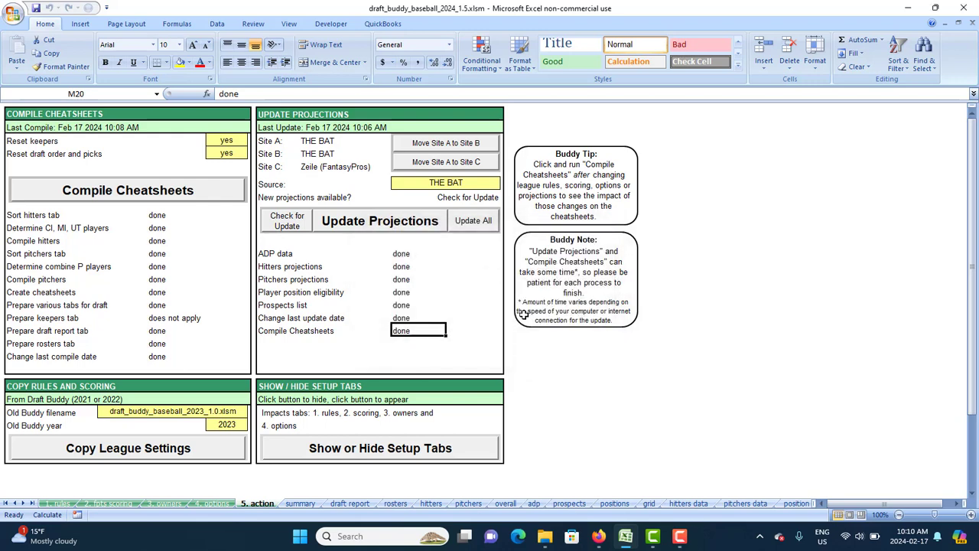
{"action": "left_click", "coordinate": [451, 185]}
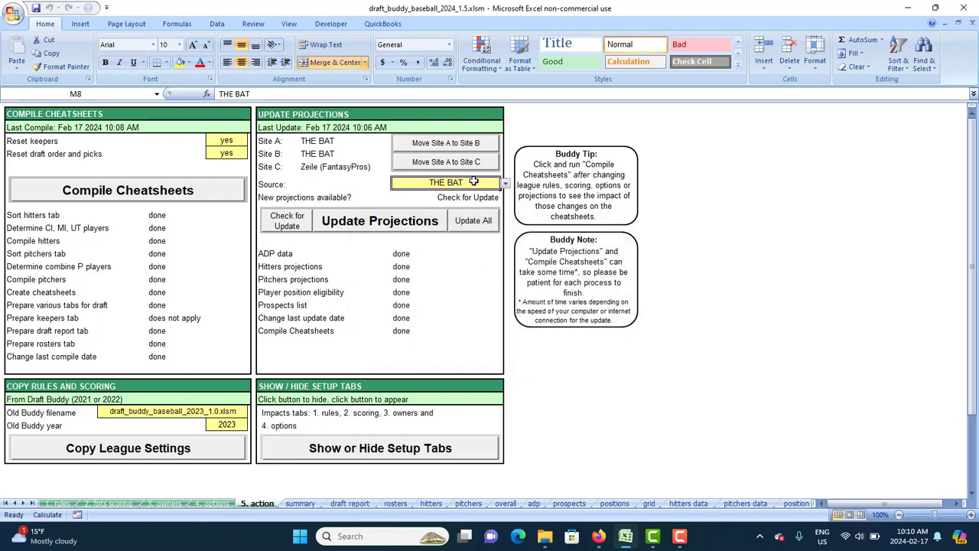
{"action": "left_click", "coordinate": [504, 185]}
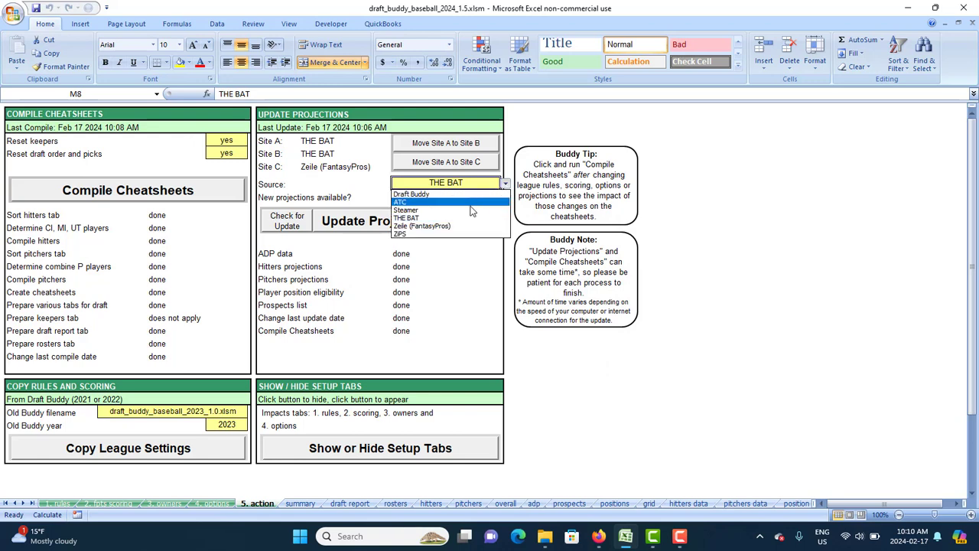
{"action": "left_click", "coordinate": [469, 203]}
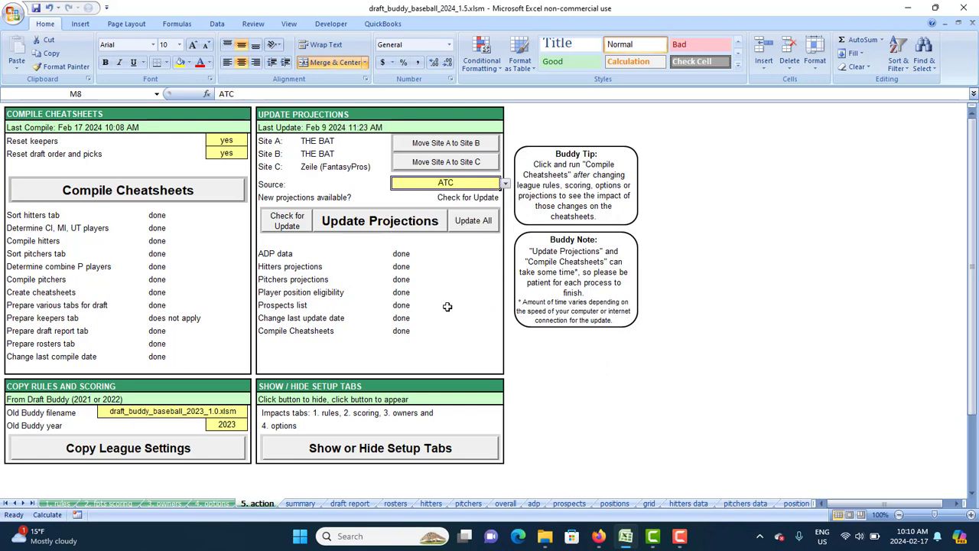
{"action": "left_click", "coordinate": [287, 221]}
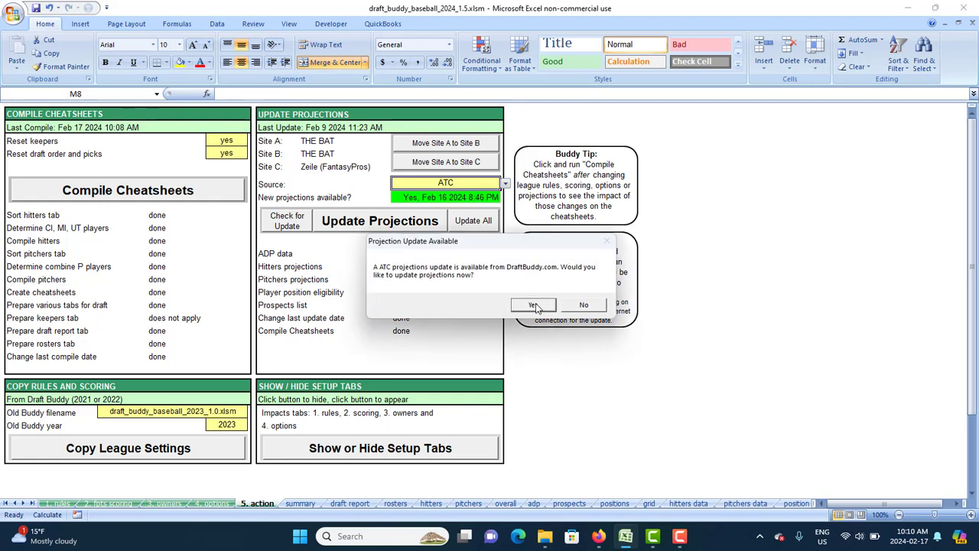
{"action": "left_click", "coordinate": [535, 305]}
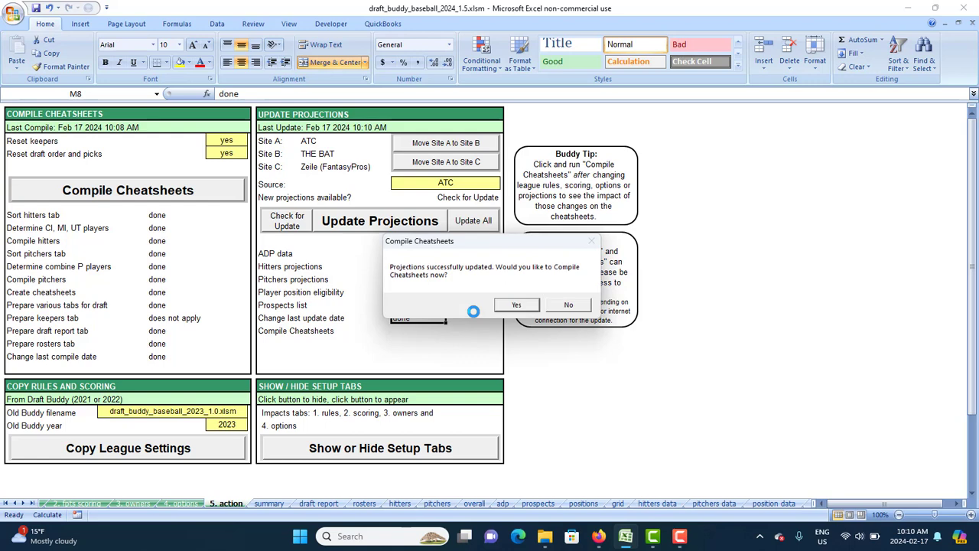
- Accept the prompt to compile the cheatsheets now from the ATC projections
{"action": "left_click", "coordinate": [514, 306]}
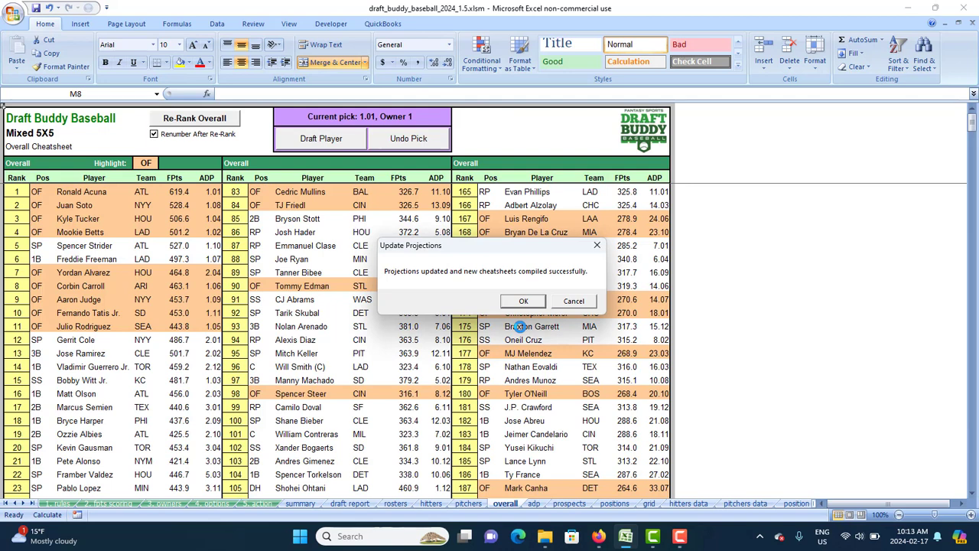
- Close the success message, review the 5. action sheet, then return to the Overall Cheatsheet
{"action": "left_click", "coordinate": [520, 302]}
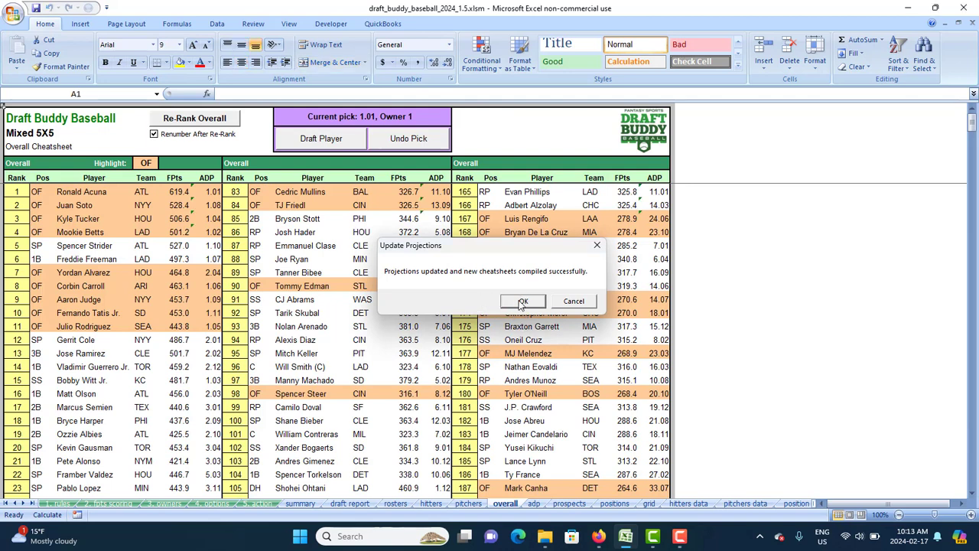
{"action": "left_click", "coordinate": [260, 502]}
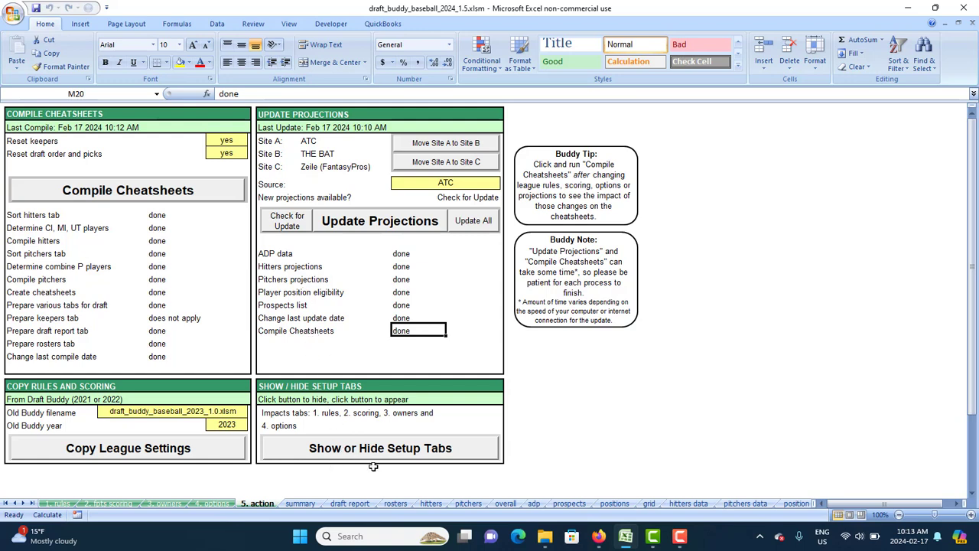
{"action": "left_click", "coordinate": [499, 503]}
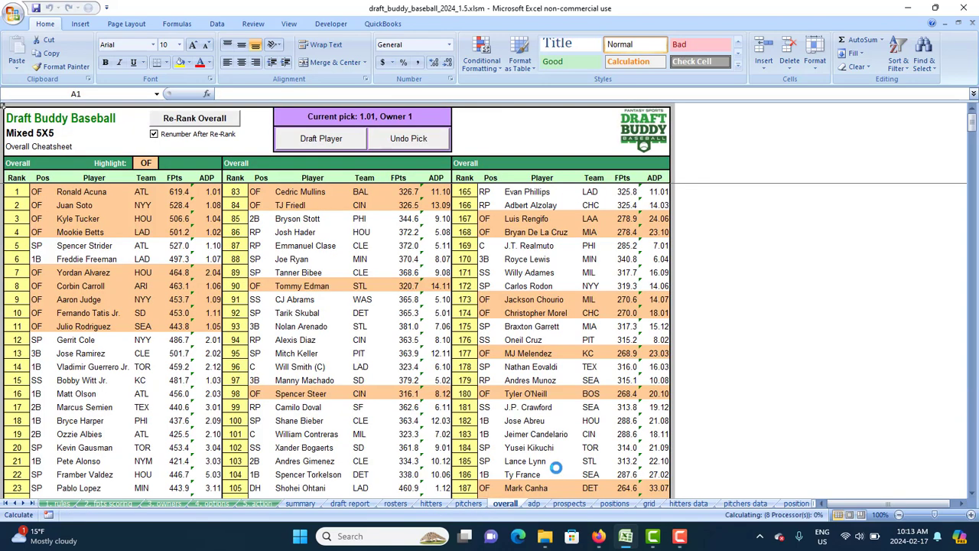